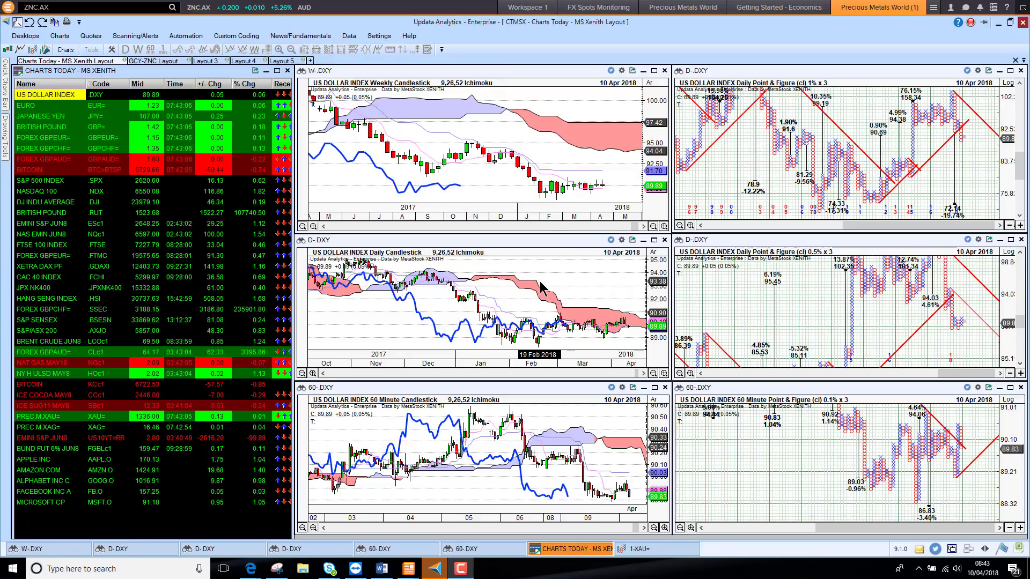
# Load the Euro, then the Japanese Yen, then the British Pound from the Charts Today watchlist.
pyautogui.click(48, 106)
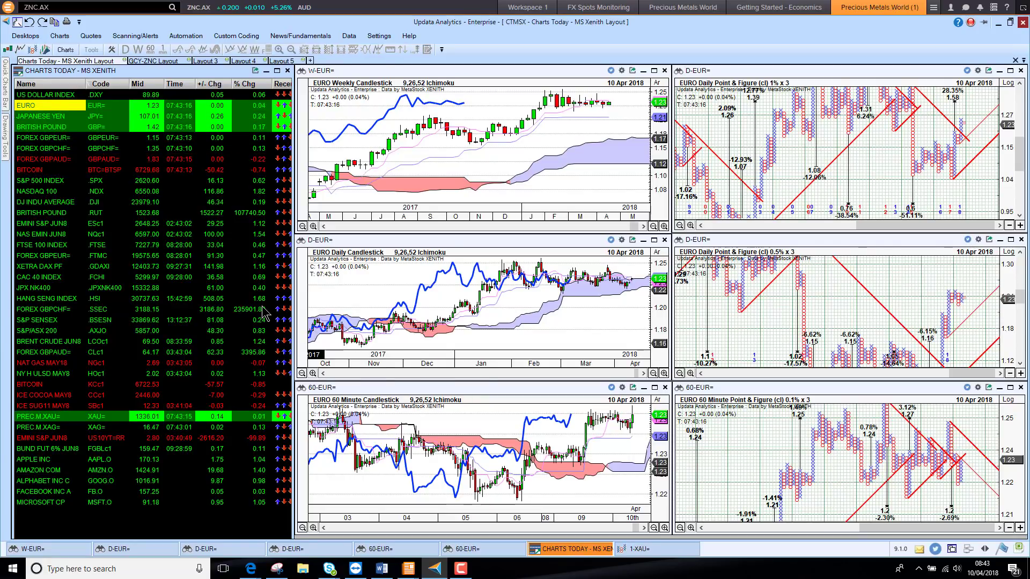
pyautogui.click(37, 115)
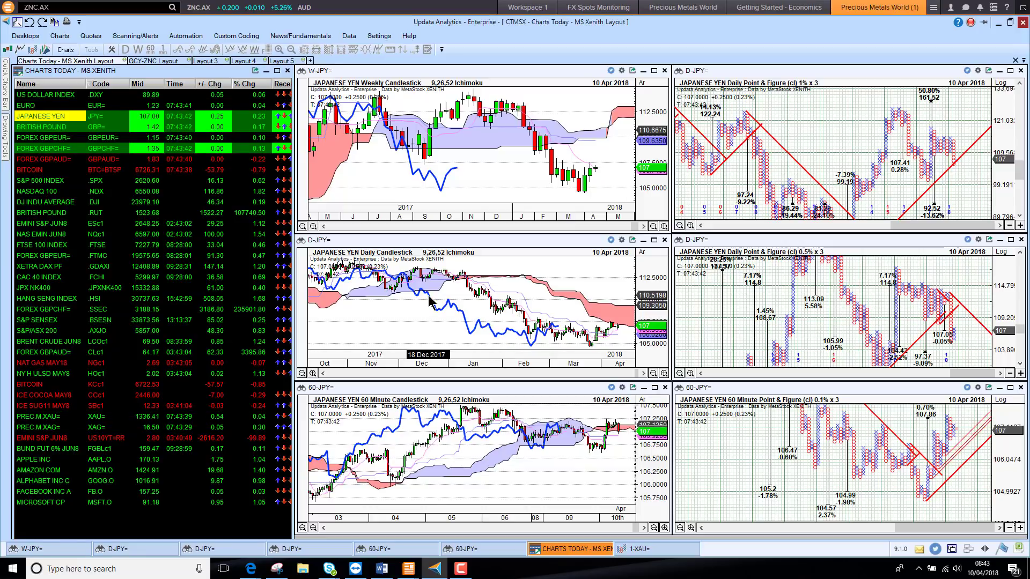
pyautogui.click(56, 129)
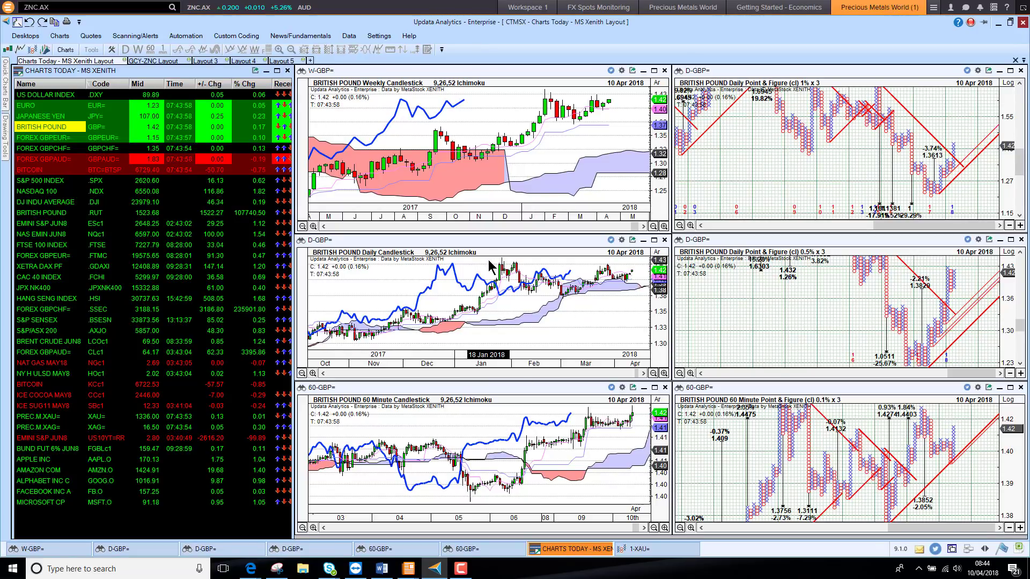
# Step through the GBPEUR, GBPCHF and GBPAUD pairs down to Bitcoin (BTC=BTSP).
pyautogui.click(45, 137)
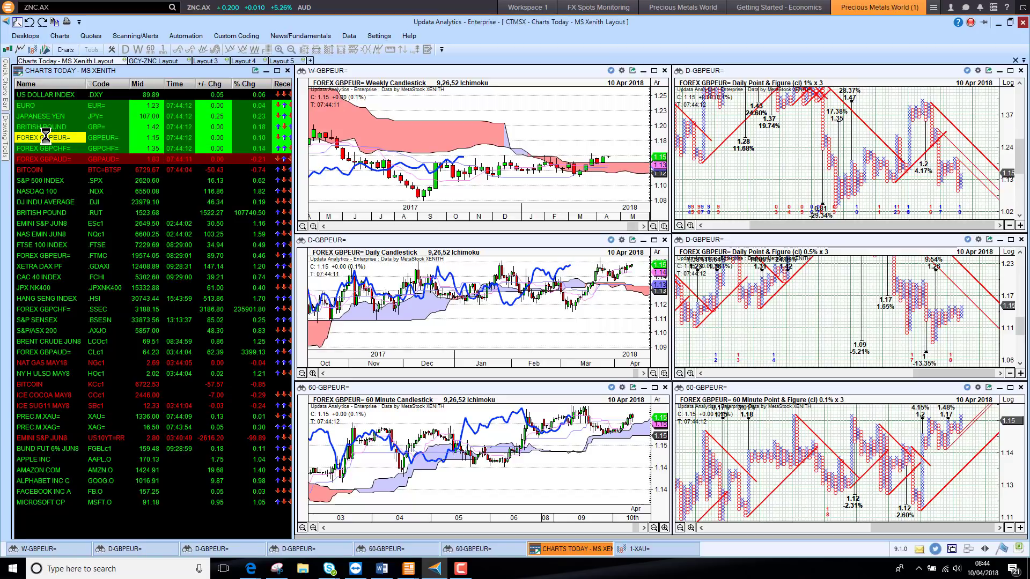
pyautogui.press('Down')
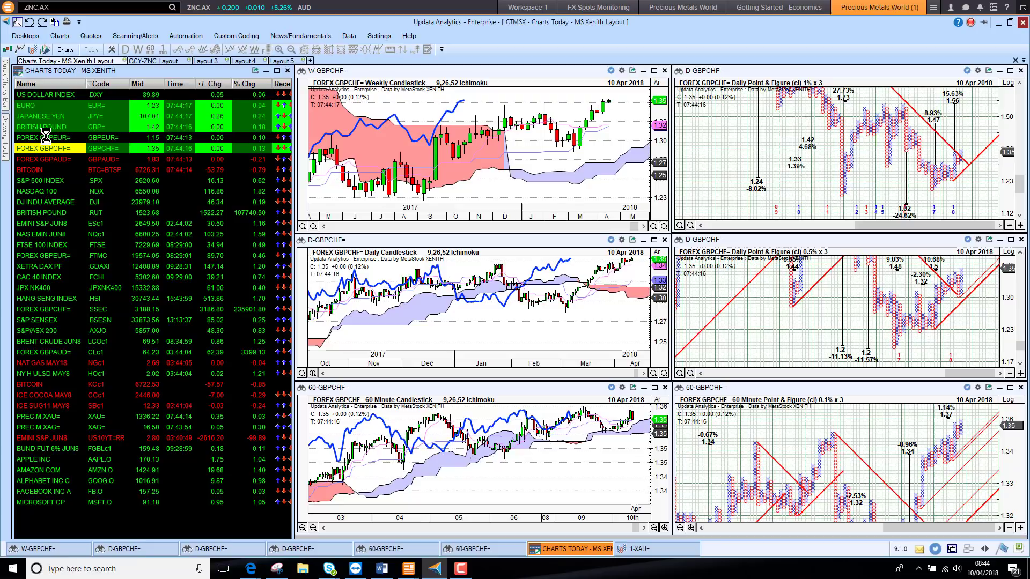
pyautogui.press('Down')
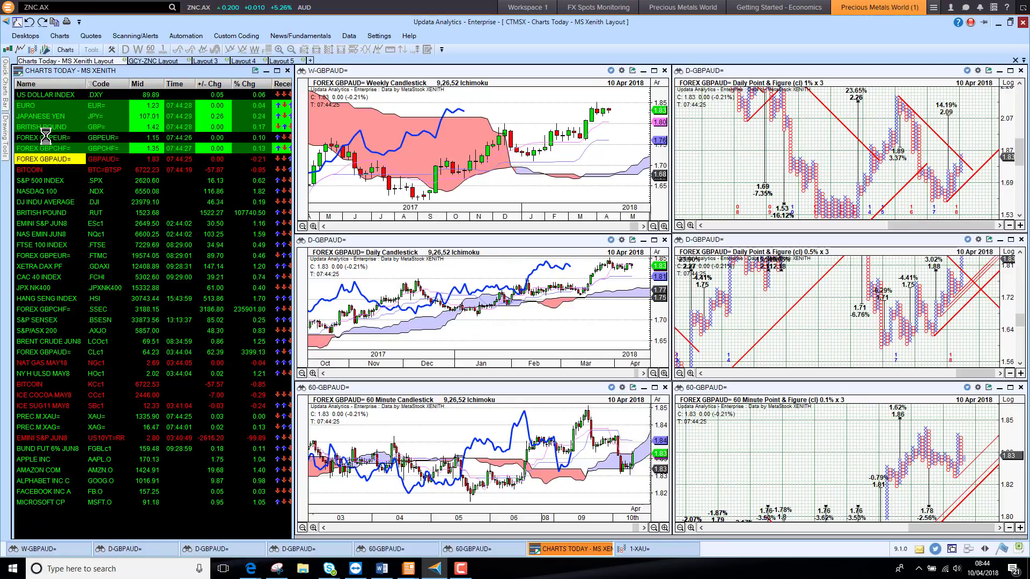
pyautogui.press('Down')
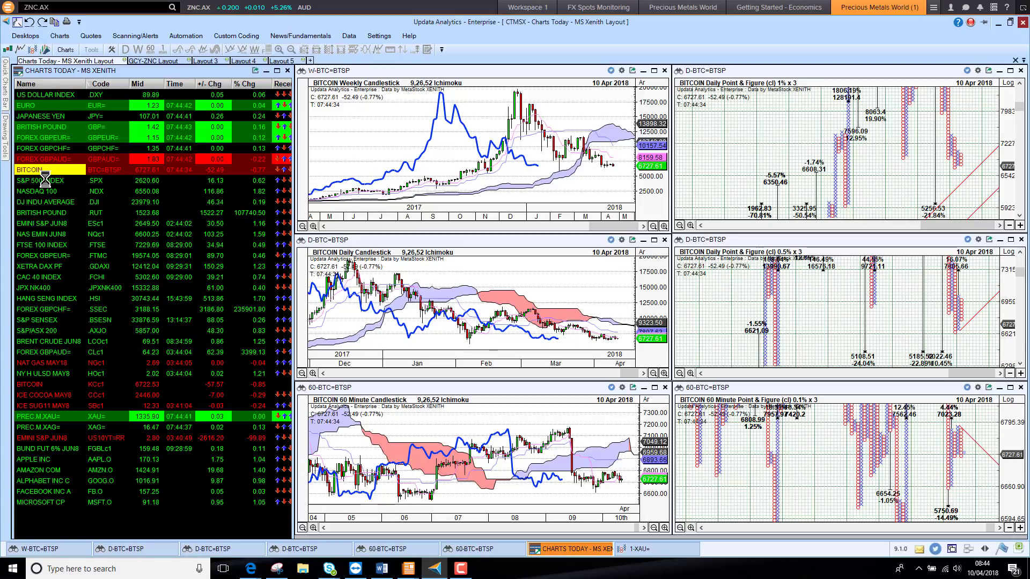
# Flip between the S&P 500 and NASDAQ 100, then view the Dow Jones and Russell 2000 (.RUT).
pyautogui.click(45, 180)
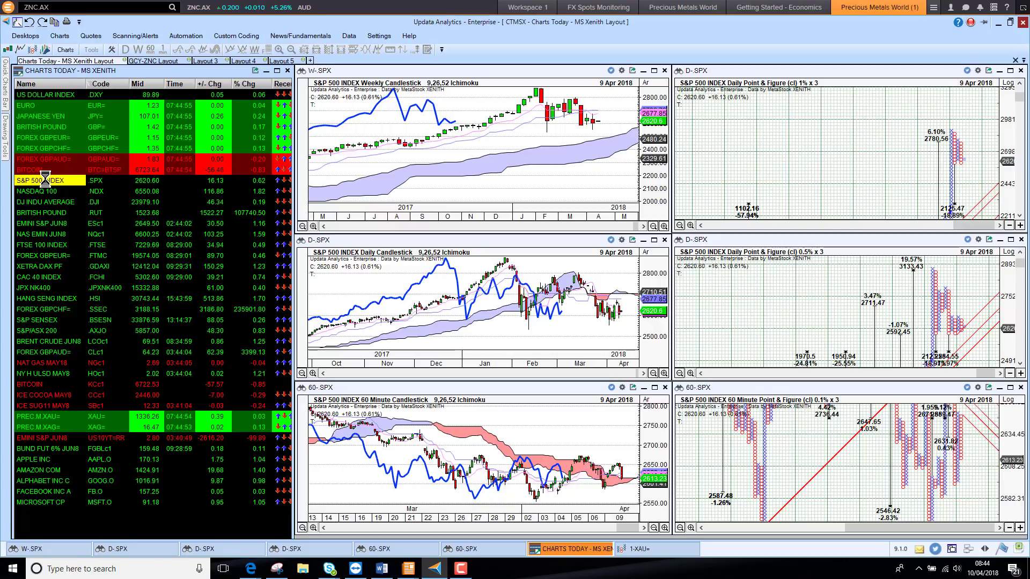
pyautogui.press('Down')
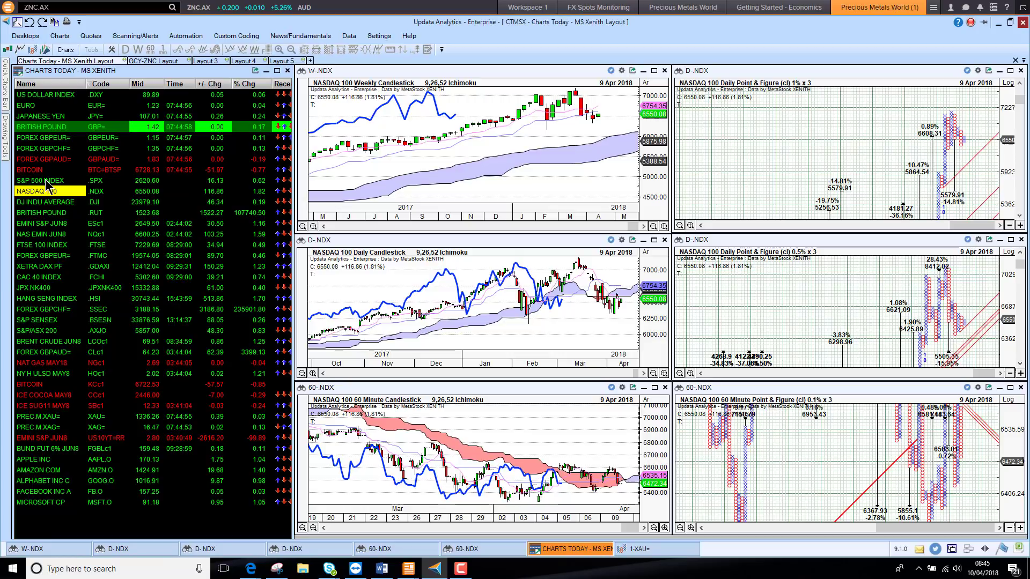
pyautogui.press('Up')
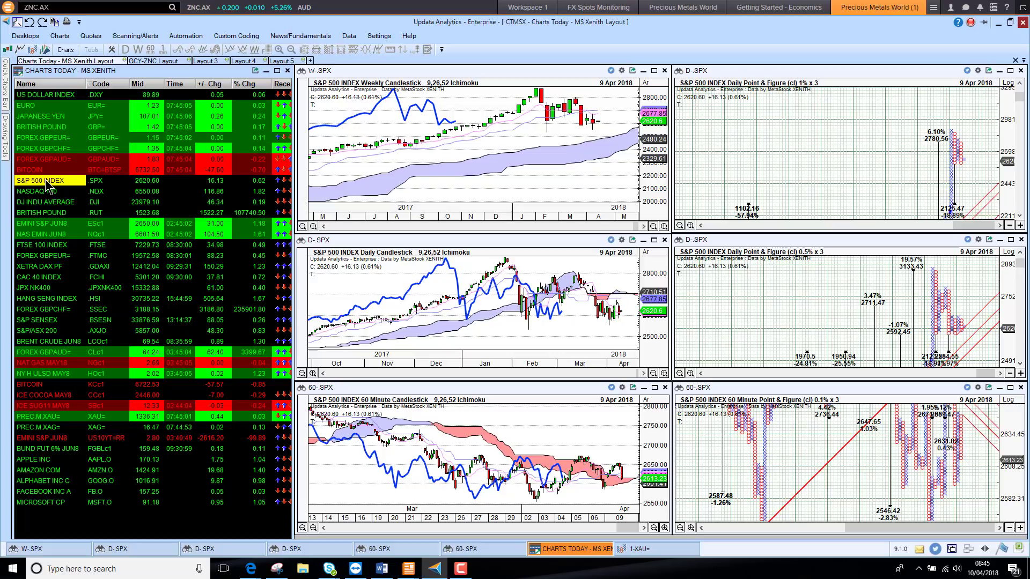
pyautogui.press('Down')
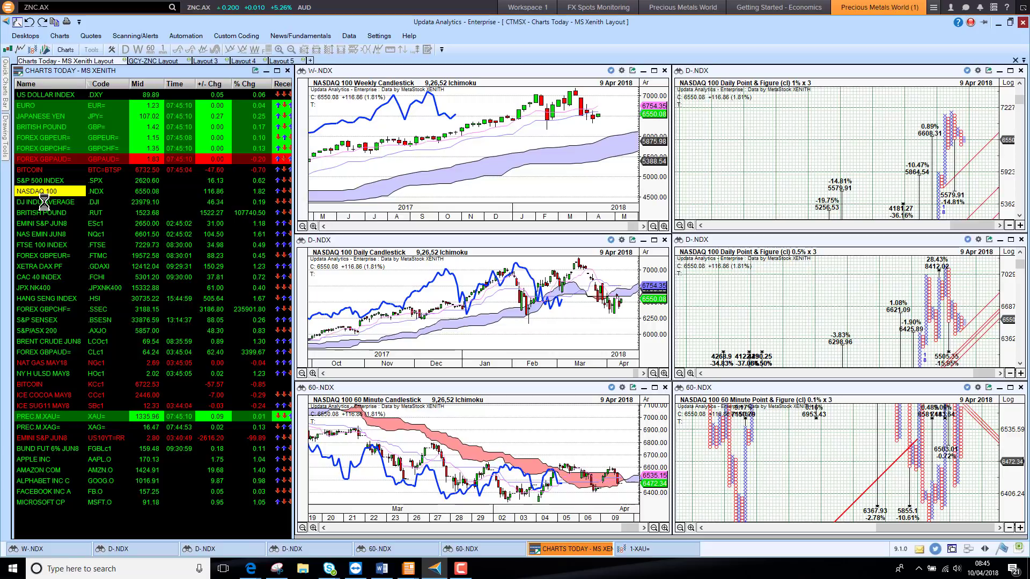
pyautogui.press('Down')
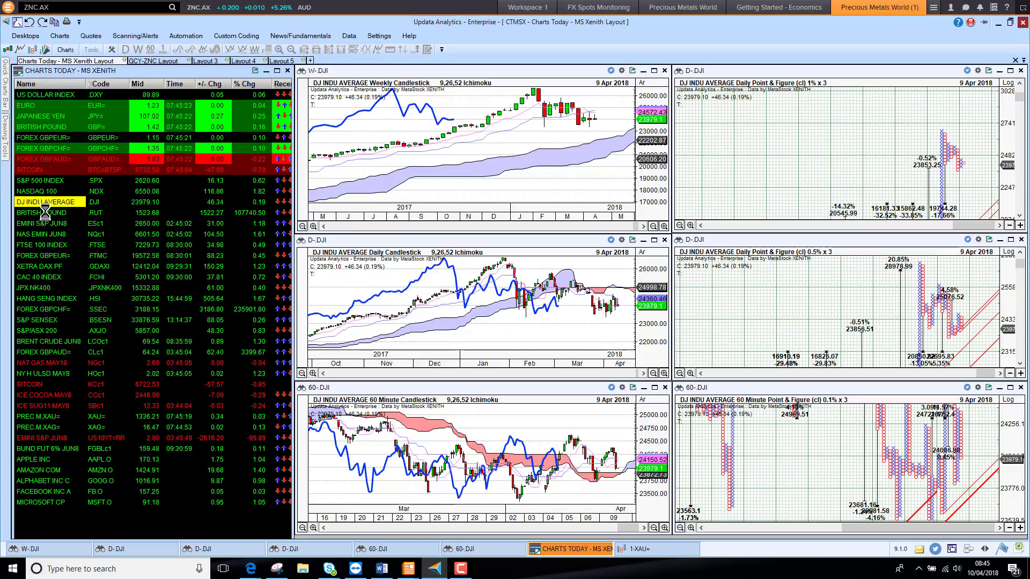
pyautogui.click(45, 212)
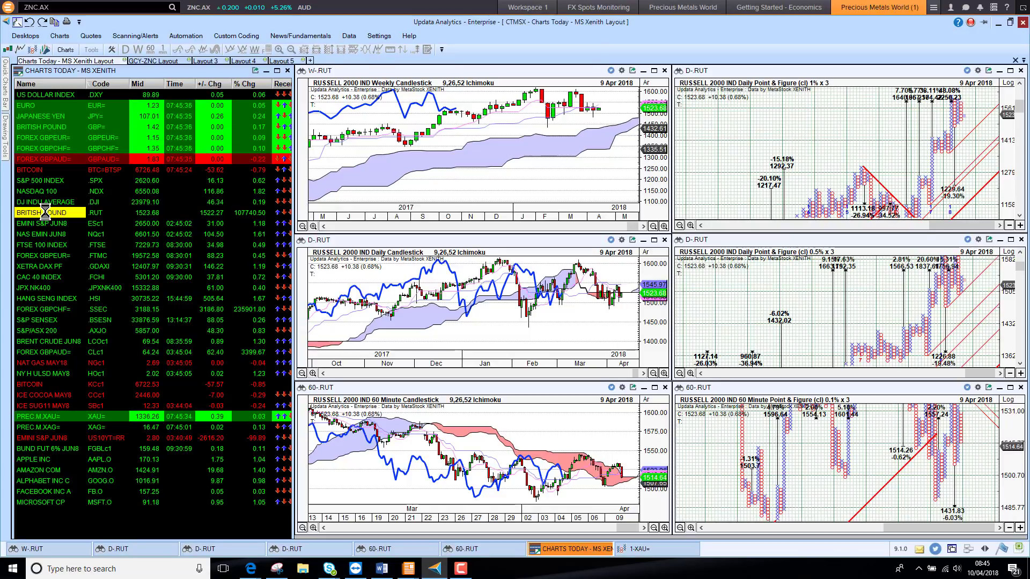
# Step through the EMINI S&P JUN8 and NAS EMIN JUN8 futures down to the FTSE 100 Index.
pyautogui.press('Down')
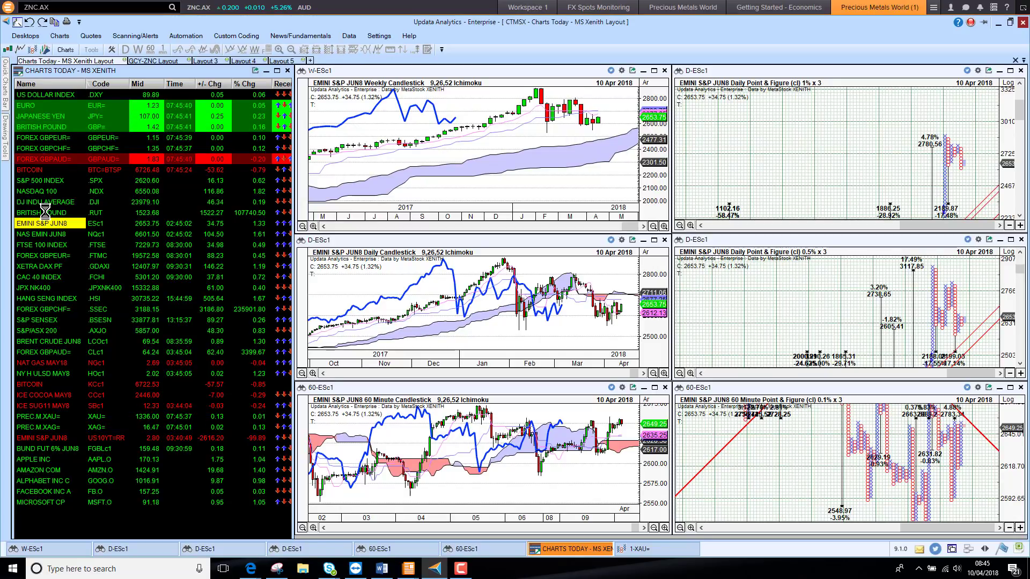
pyautogui.press('Down')
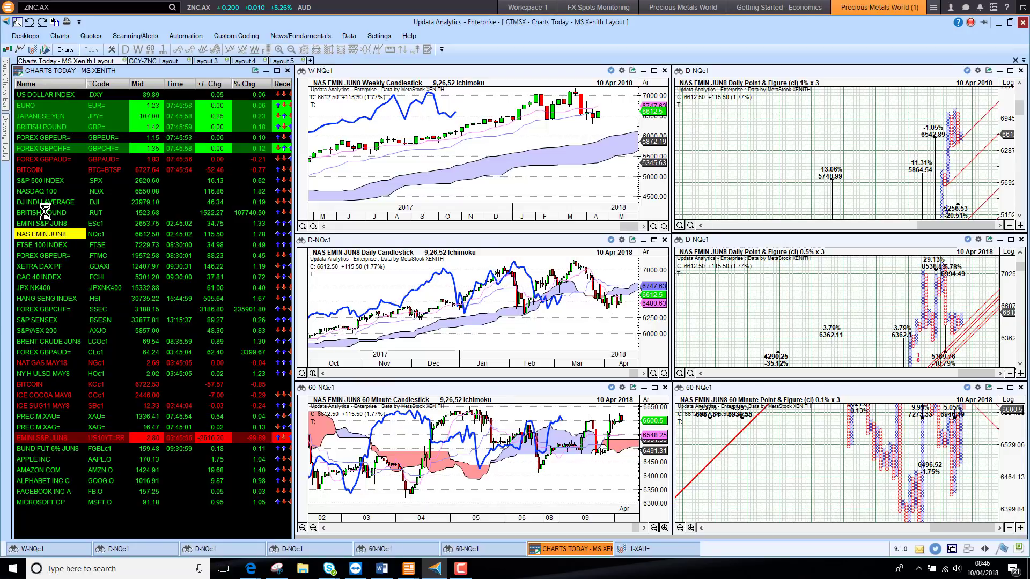
pyautogui.press('Down')
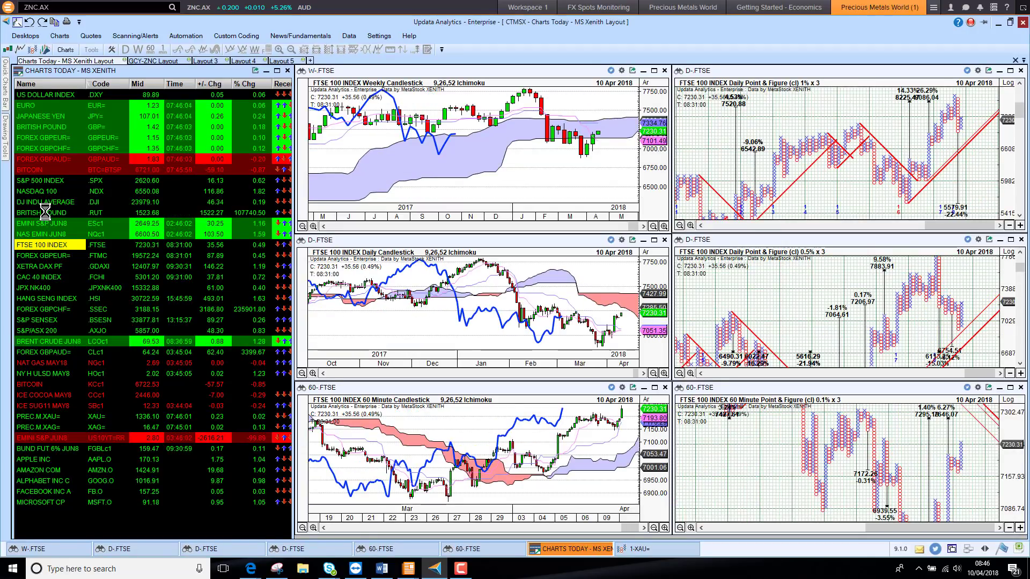
# Step through the FTSE MID250, XETRA DAX and CAC 40 Index charts.
pyautogui.press('Down')
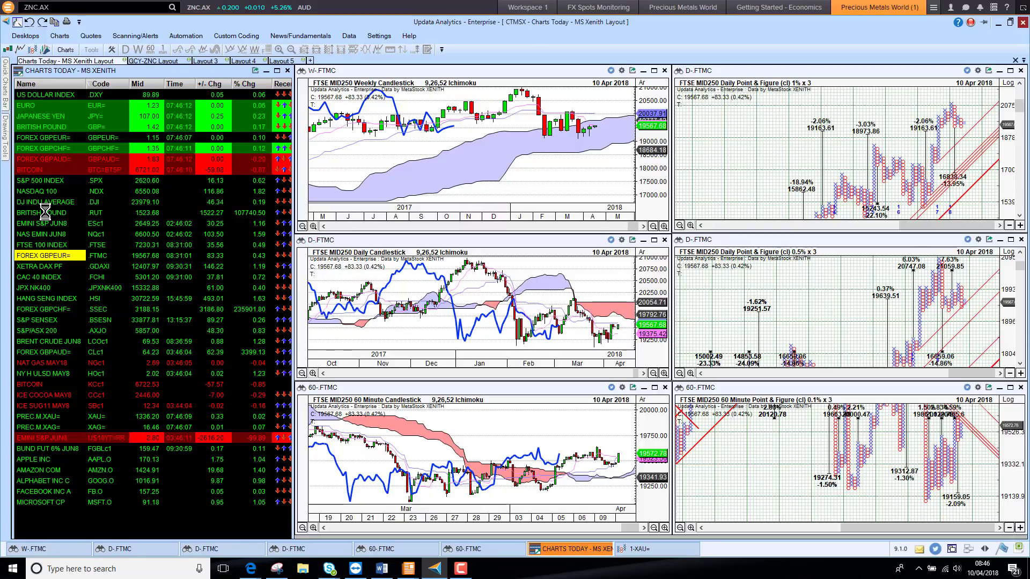
pyautogui.press('Down')
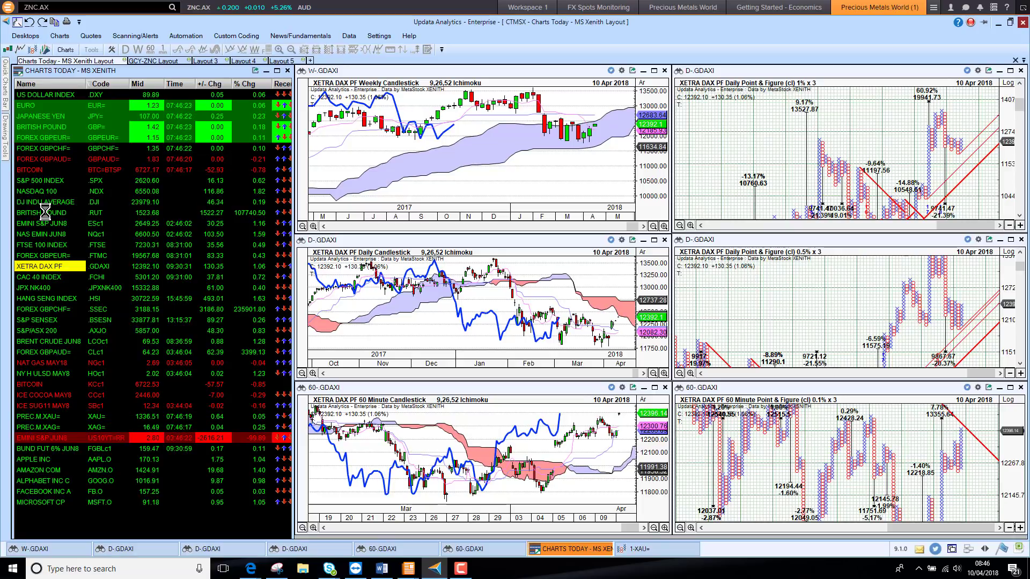
pyautogui.press('Down')
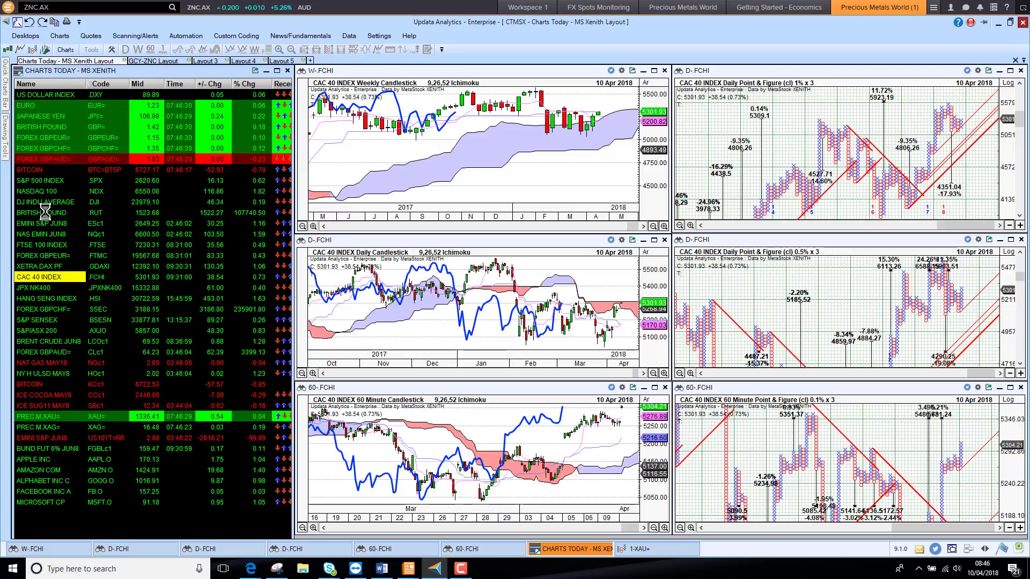
# Continue through JPX NK400, Hang Seng, SSEC and S&P SENSEX to the S&P/ASX 200.
pyautogui.press('Down')
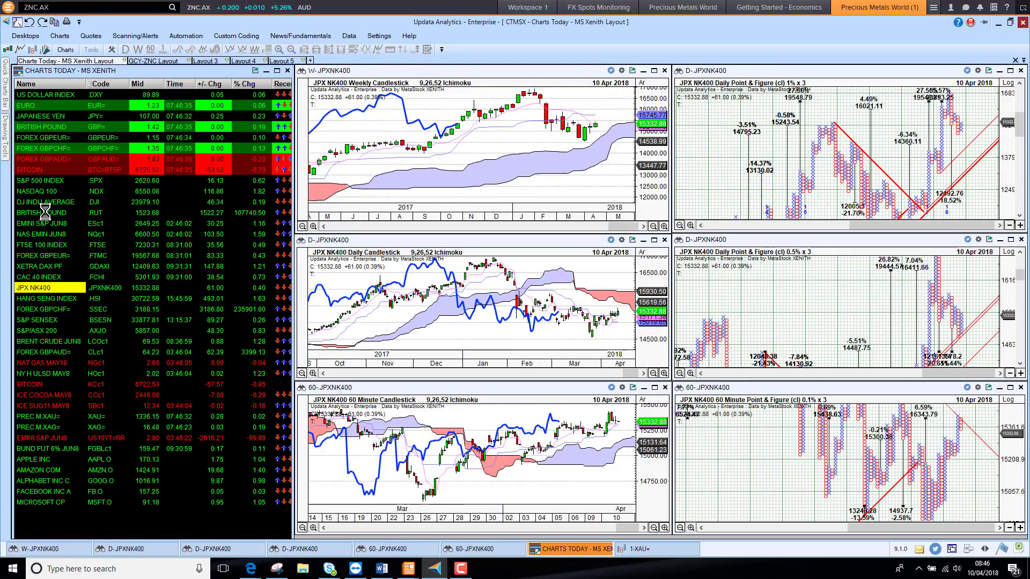
pyautogui.press('Down')
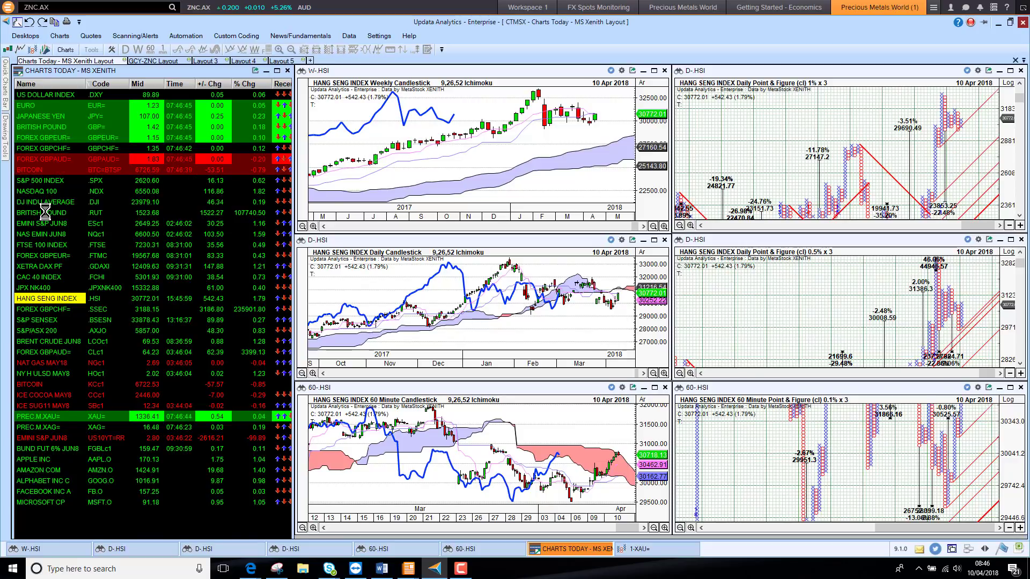
pyautogui.press('Down')
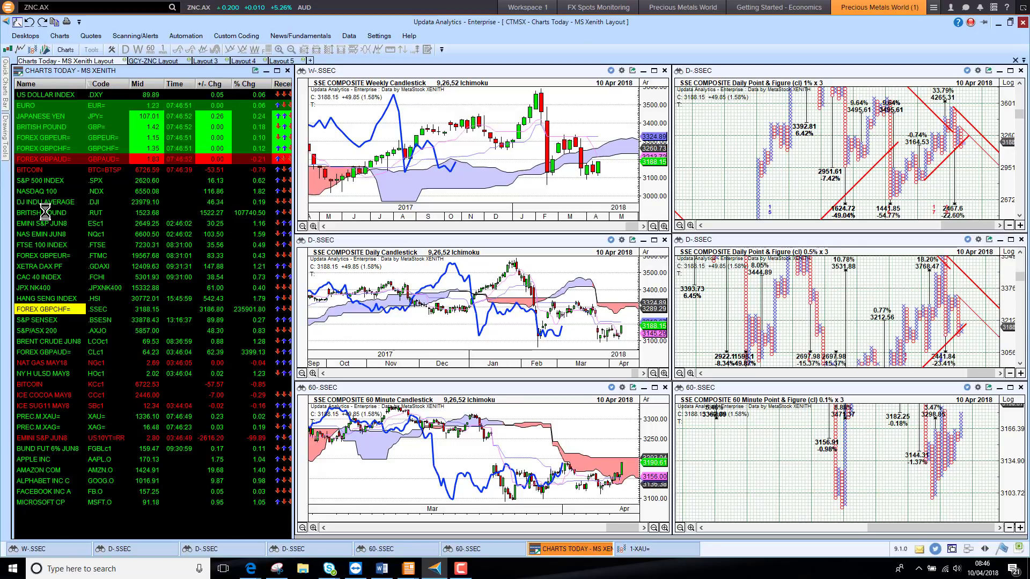
pyautogui.press('Down')
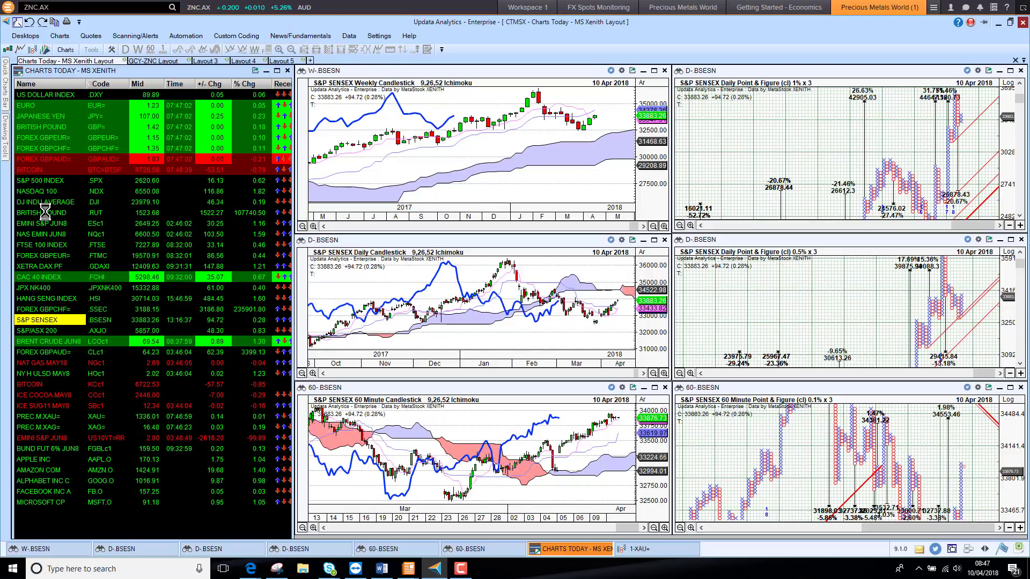
pyautogui.press('Down')
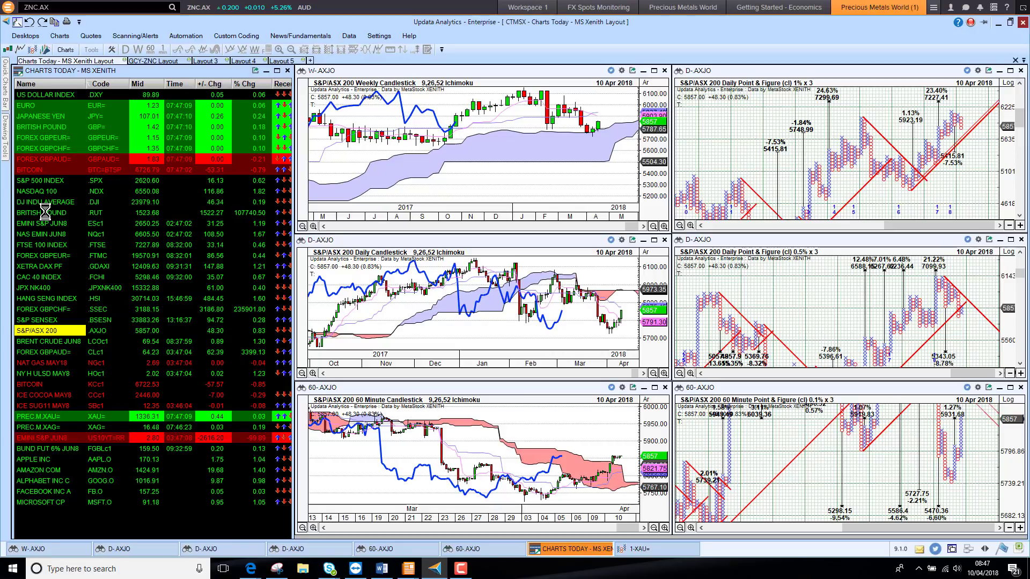
# Step through Brent crude (LCOc1), light crude, natural gas and NY heating oil to ICE Coffee (KCc1).
pyautogui.press('Down')
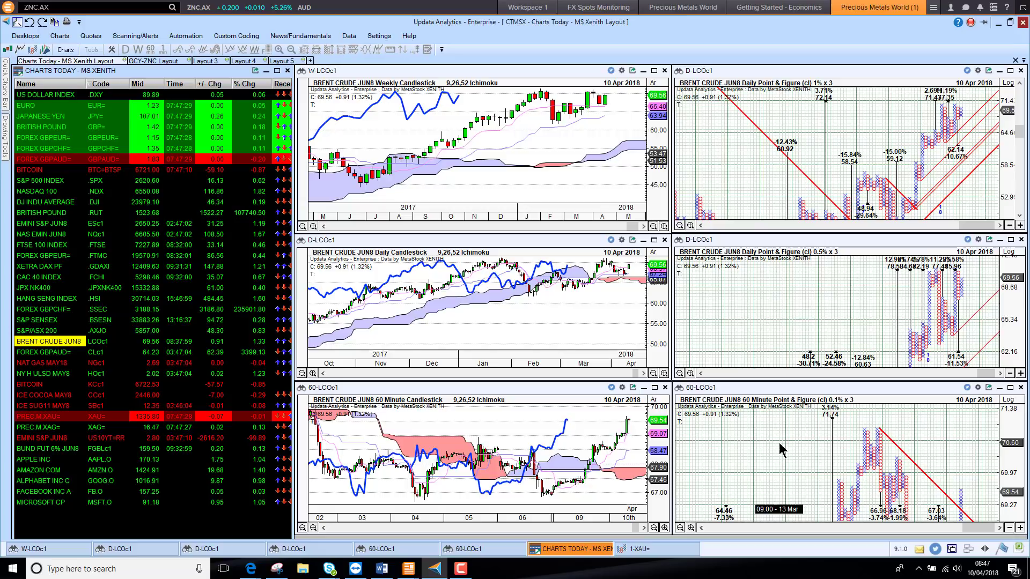
pyautogui.press('Down')
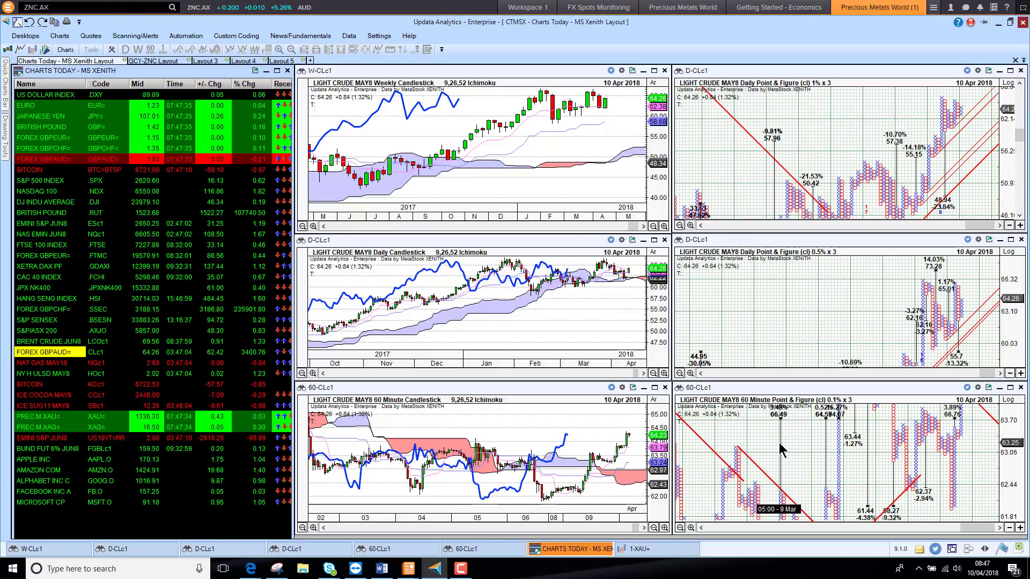
pyautogui.press('Down')
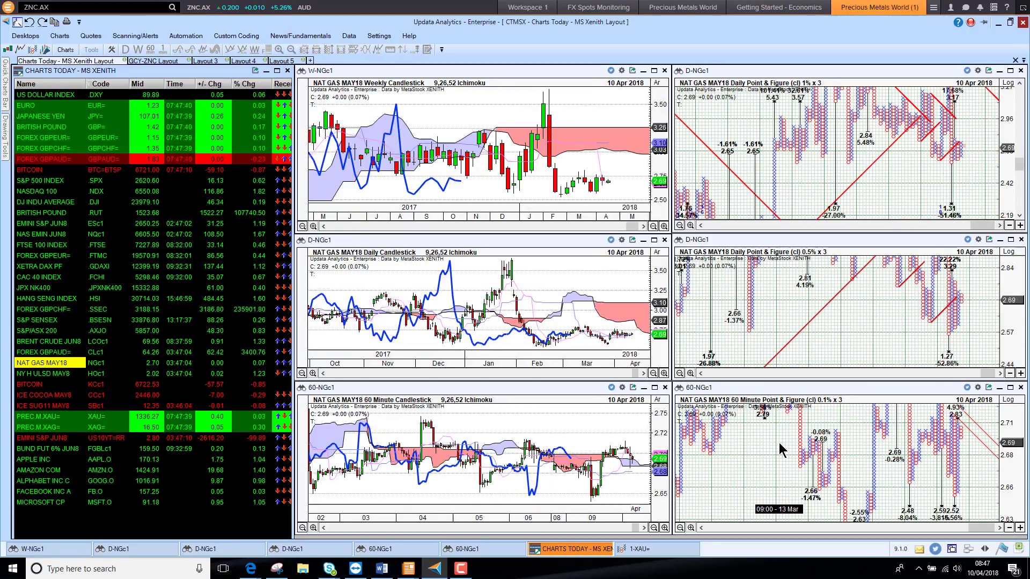
pyautogui.press('Down')
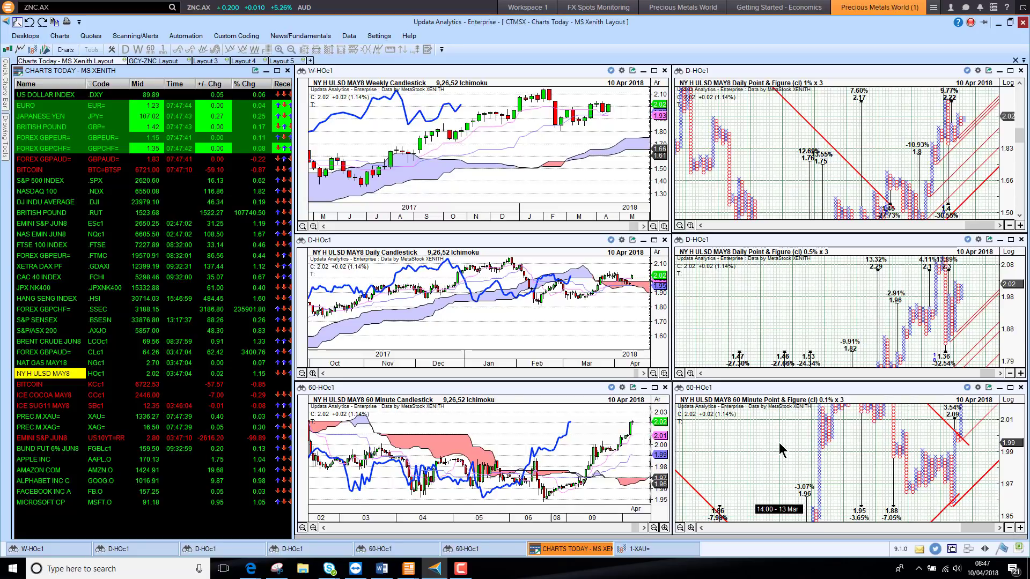
pyautogui.press('Down')
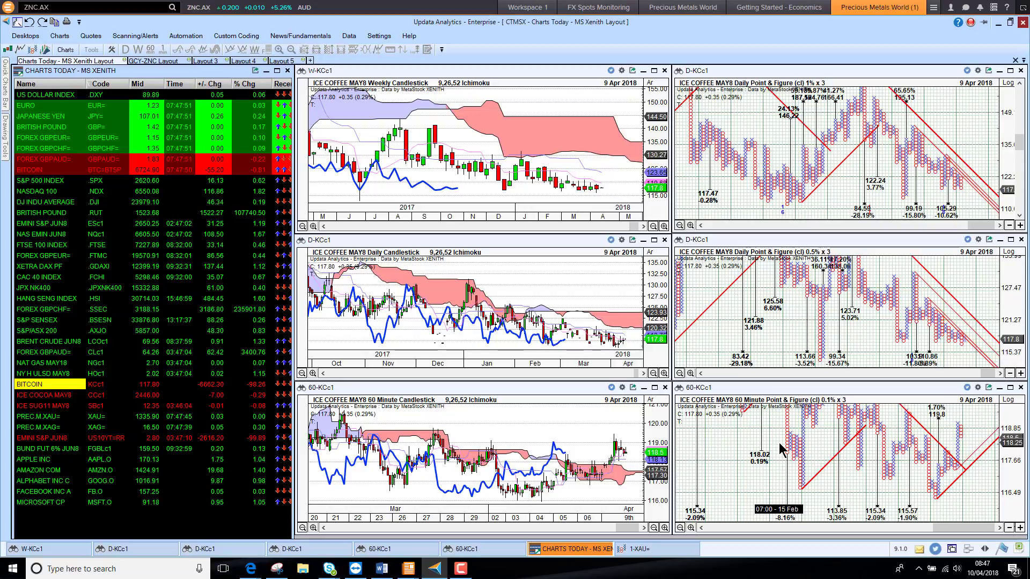
# Step through ICE Cocoa, ICE Sugar, gold (XAU=) and silver (XAG=) to US10YT=RR.
pyautogui.press('Down')
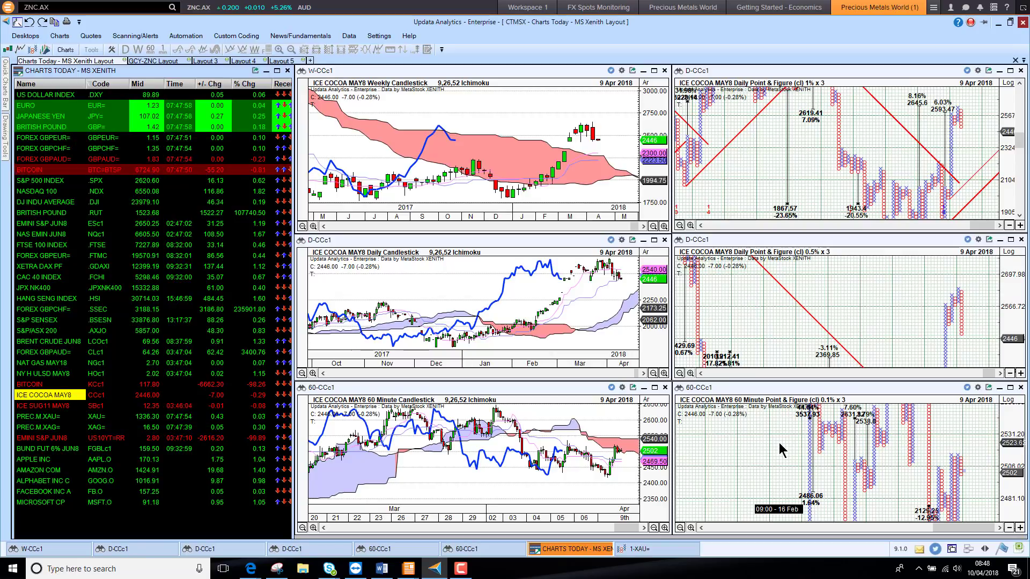
pyautogui.press('Down')
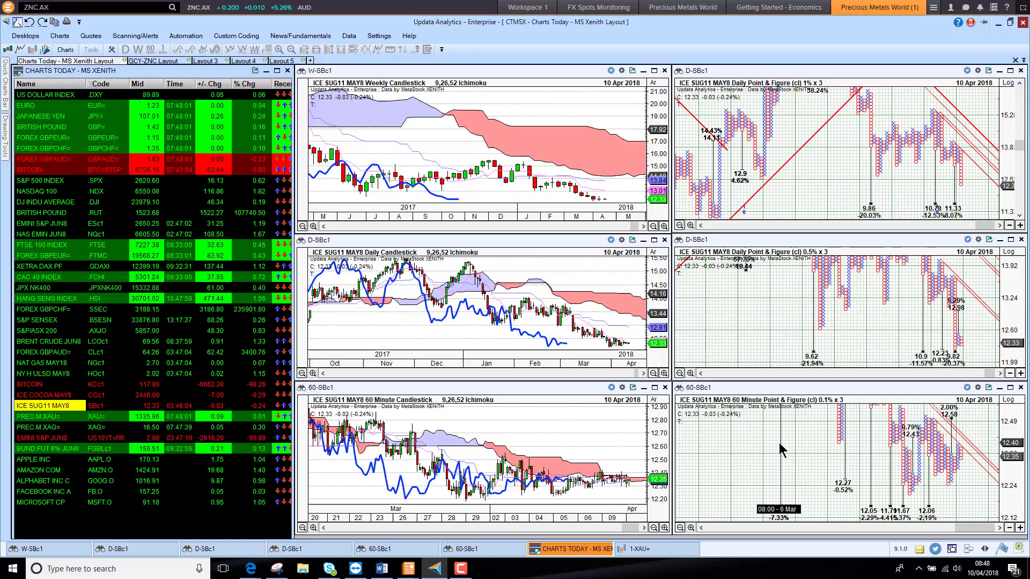
pyautogui.press('Down')
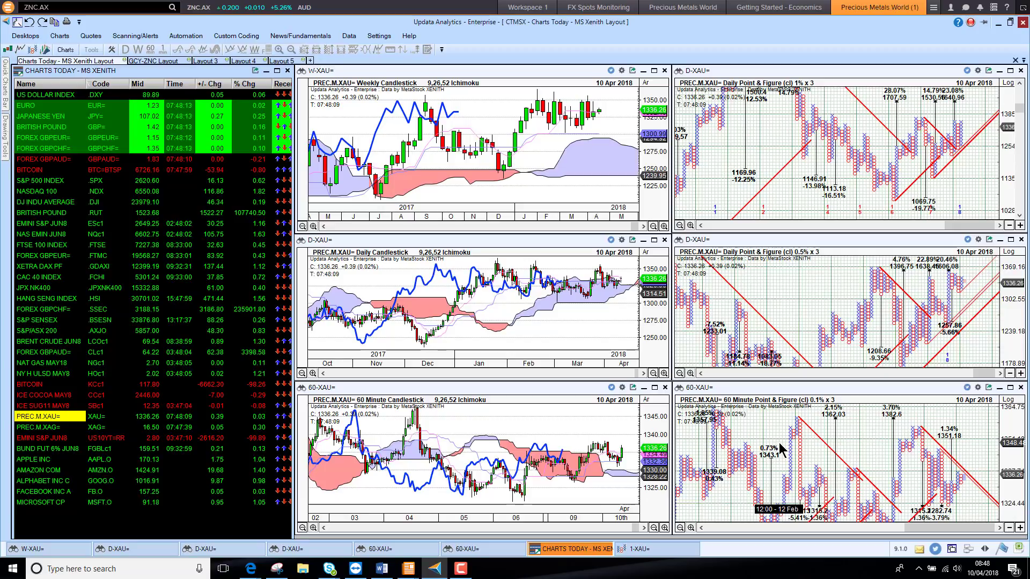
pyautogui.press('Down')
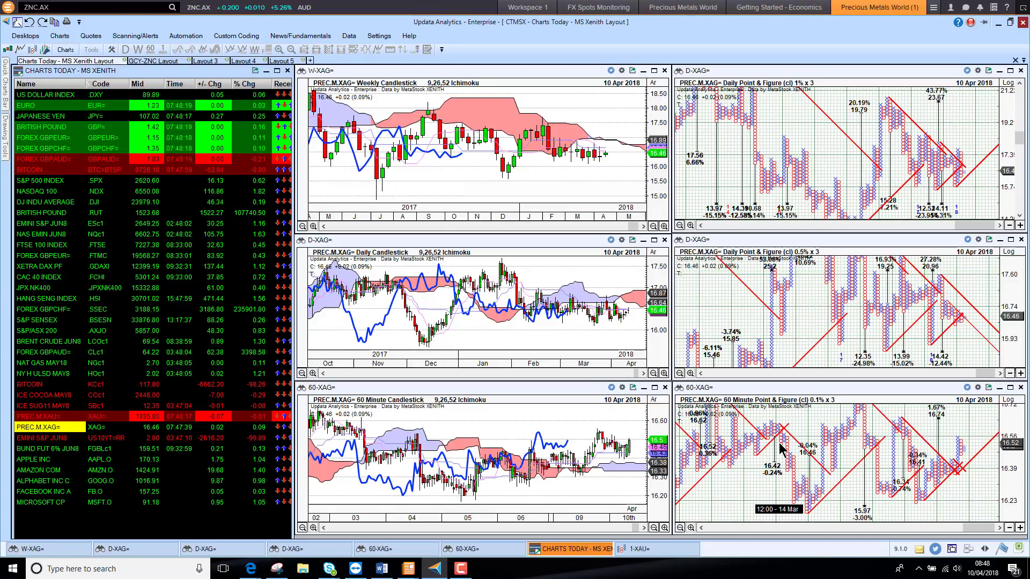
pyautogui.press('Down')
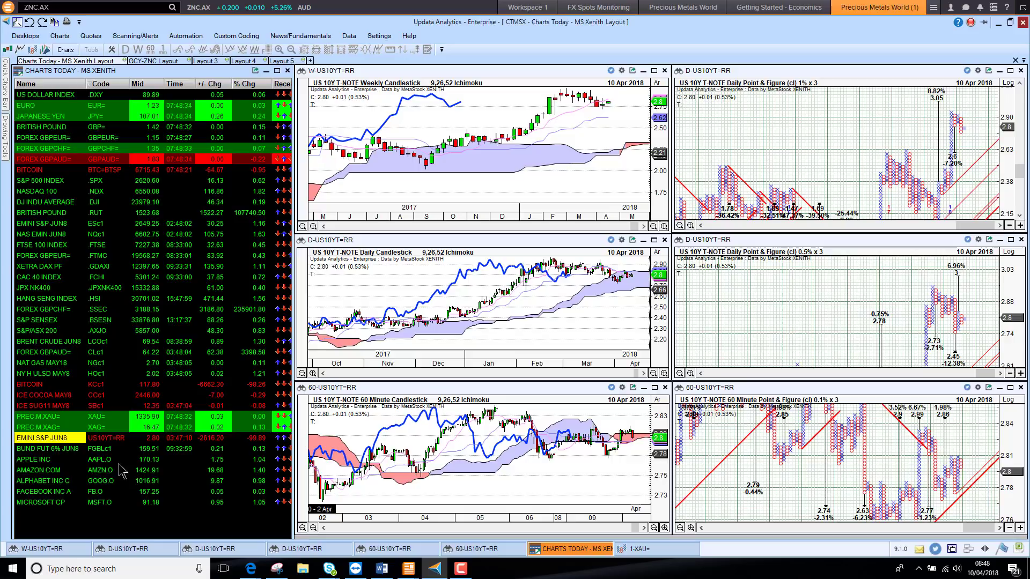
# Load BUND FUT JUN8, then step through AAPL.O, AMZN.O, GOOG.O and FB.O to MSFT.O.
pyautogui.click(56, 449)
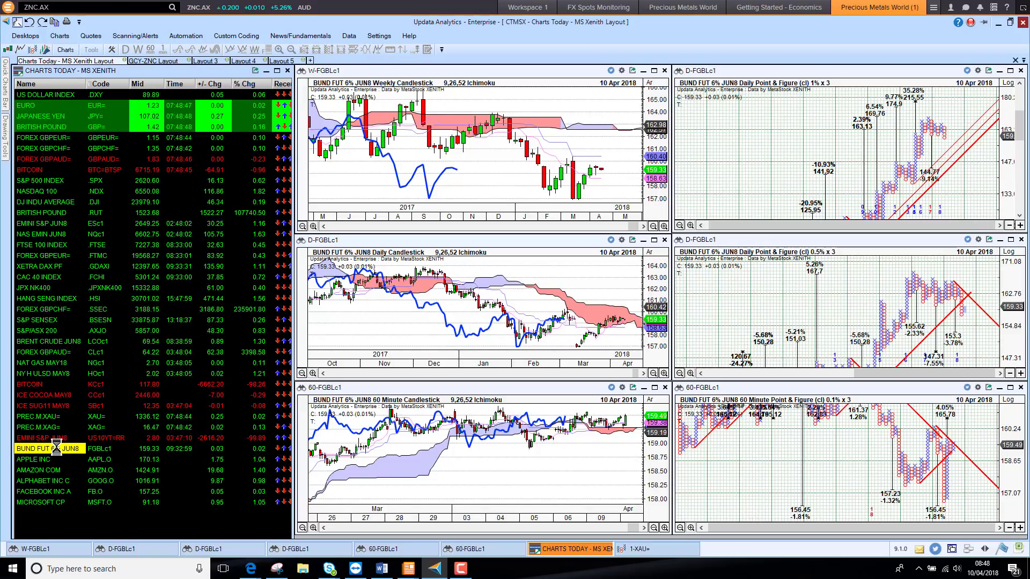
pyautogui.press('Down')
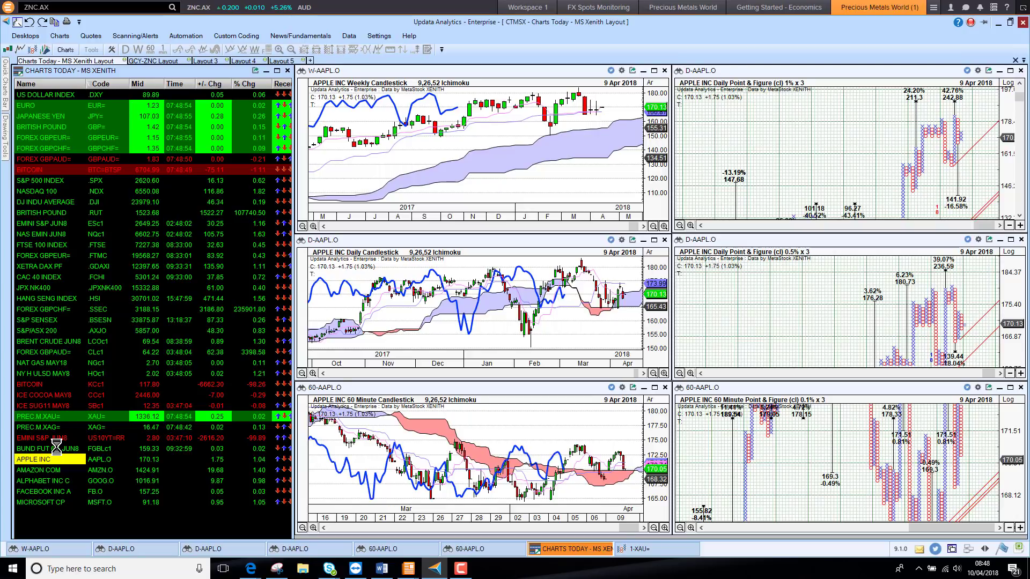
pyautogui.press('Down')
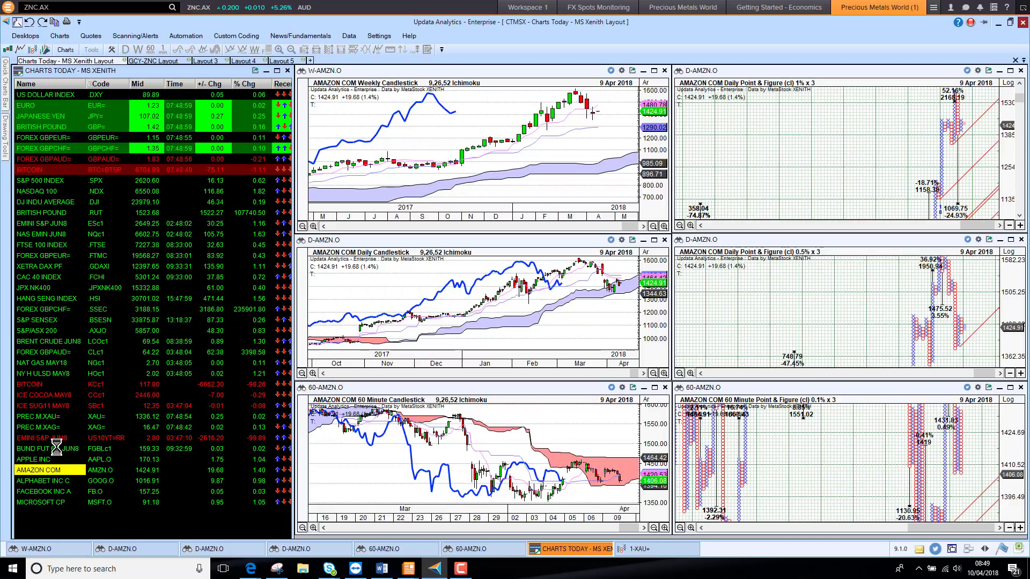
pyautogui.press('Down')
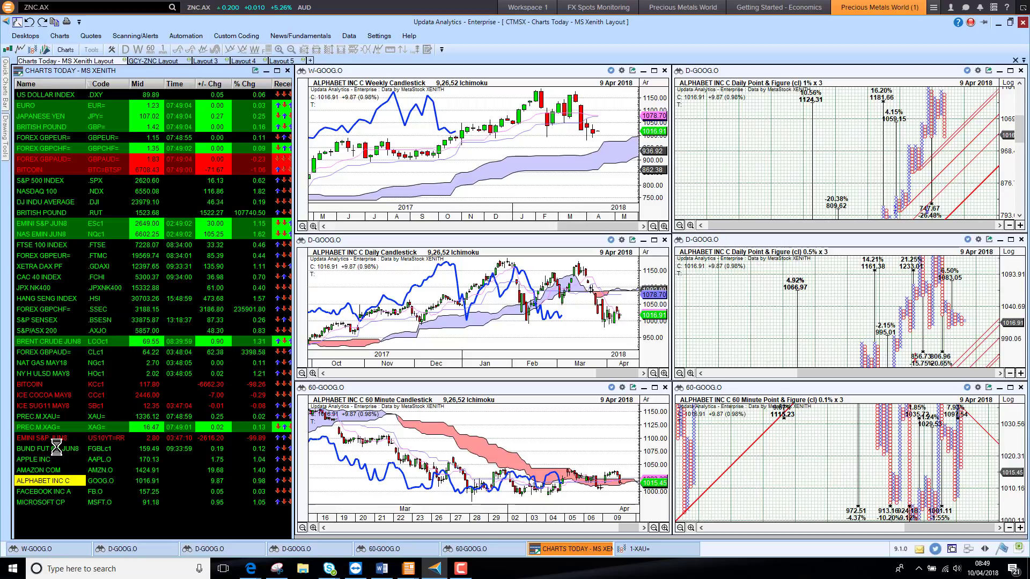
pyautogui.press('Down')
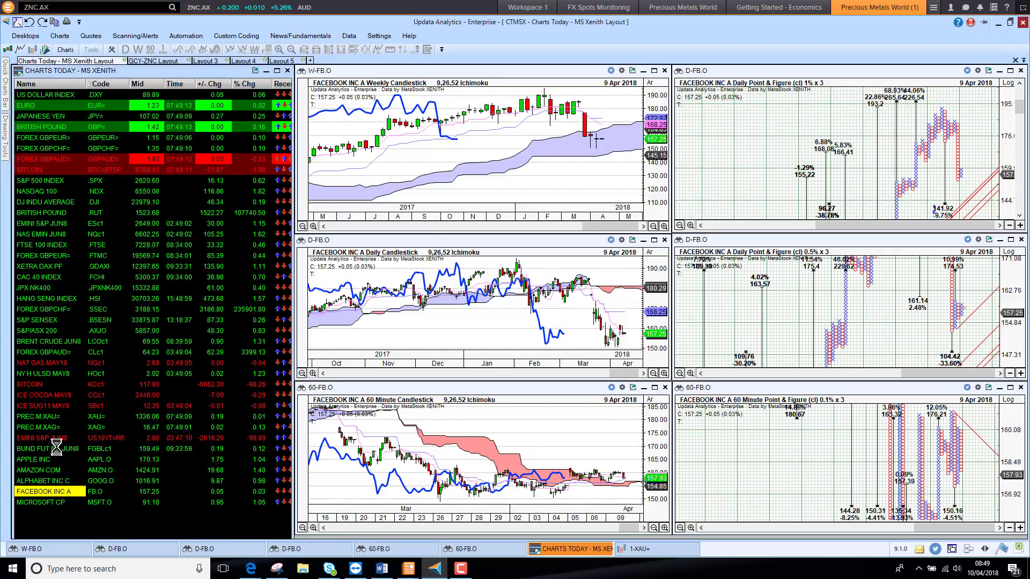
pyautogui.press('Down')
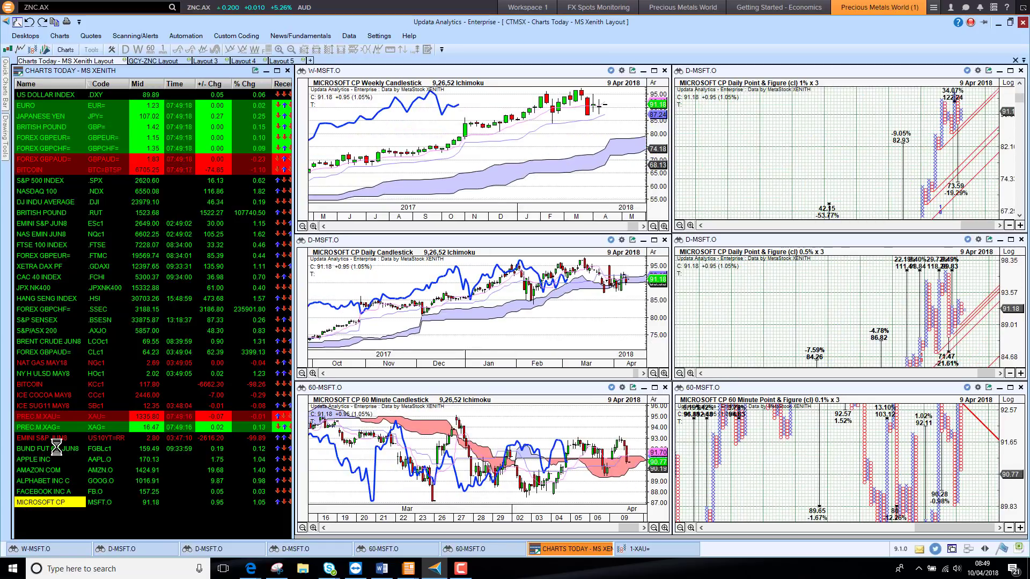